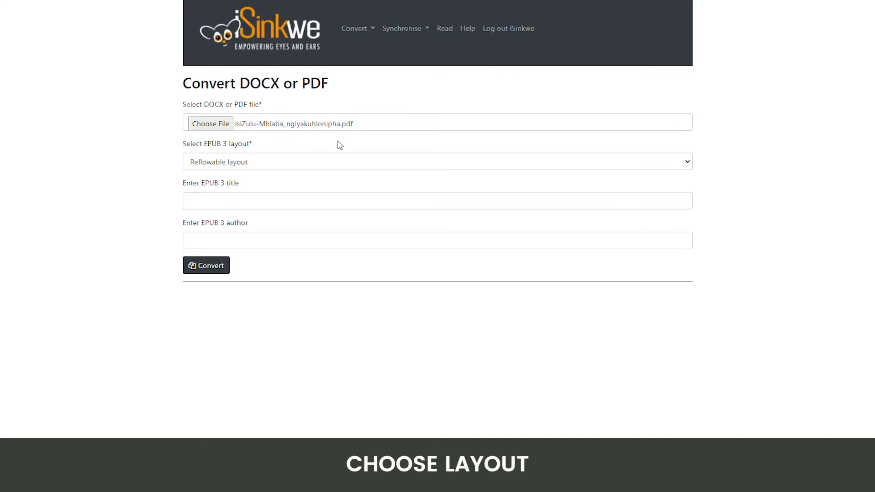
Step: Set the EPUB 3 layout to Fixed layout and paste the title "Mhlaba ngiyakuhlonipha"
left_click(271, 164)
left_click(266, 187)
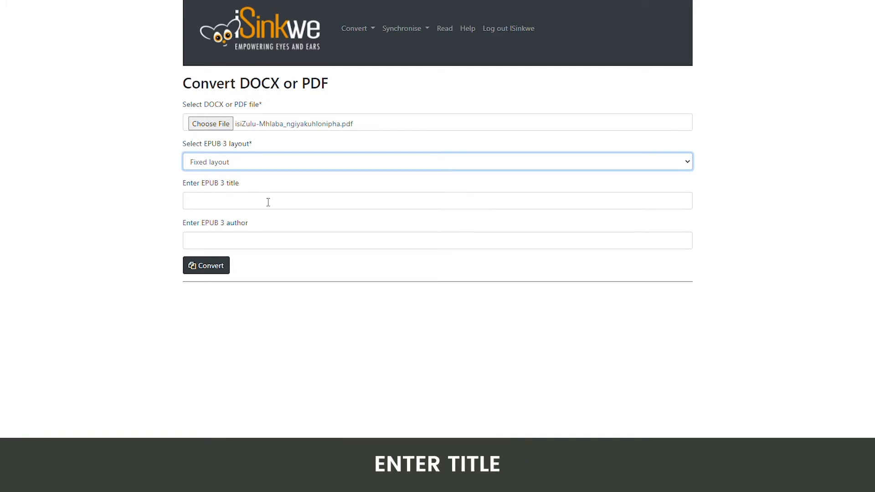
left_click(267, 203)
type("Mhlaba ngiyakuhlonipha")
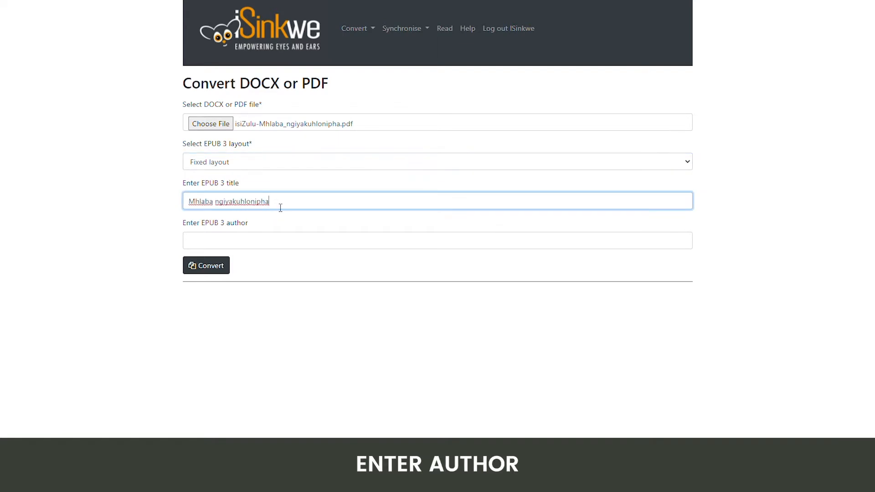
Step: Paste the author's name and convert the PDF to EPUB 3
left_click(263, 240)
type("Lesley Koyi")
left_click(257, 276)
left_click(260, 264)
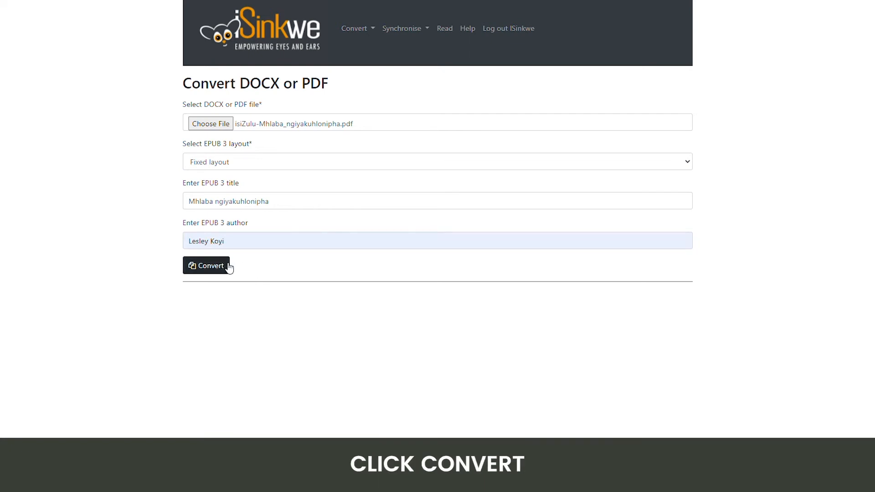
left_click(228, 267)
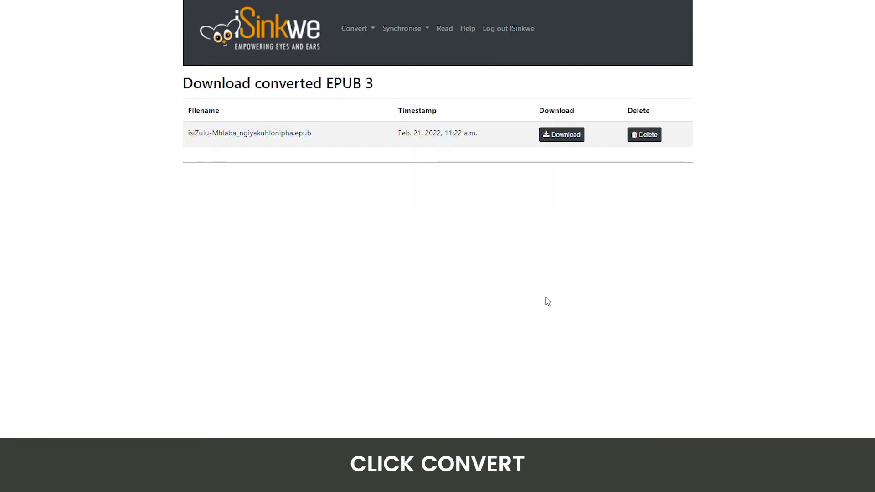
Step: Download the converted isiZulu-Mhlaba_ngiyakuhlonipha.epub file
left_click(565, 140)
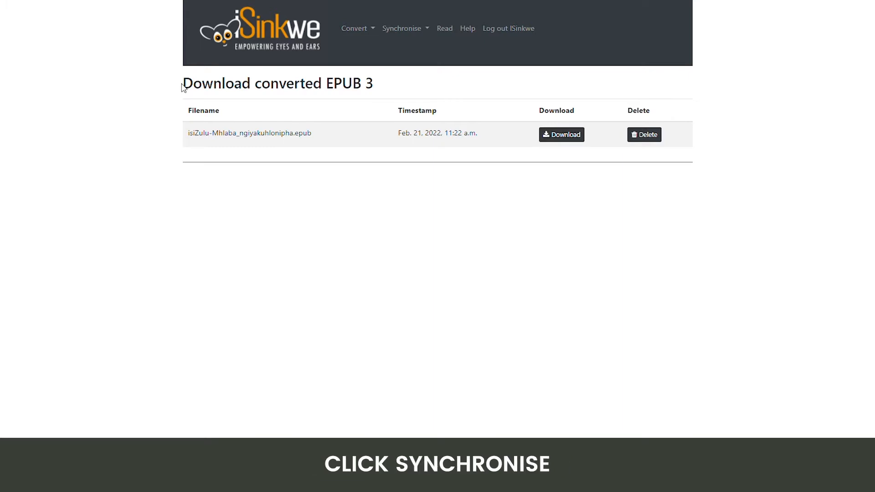
Step: Open the Synchronise EPUB 3 form and select isiZulu-Mhlaba_ngiyakuhlonipha.epub as the EPUB 3 file
left_click(402, 30)
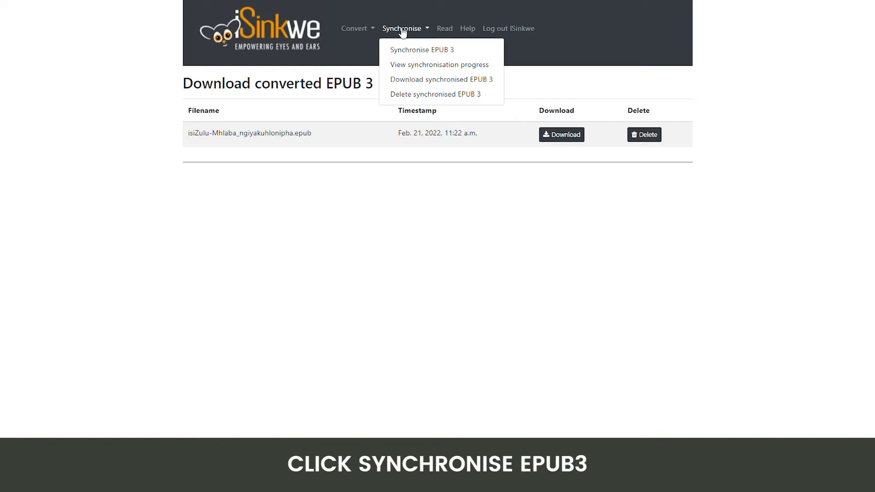
left_click(398, 49)
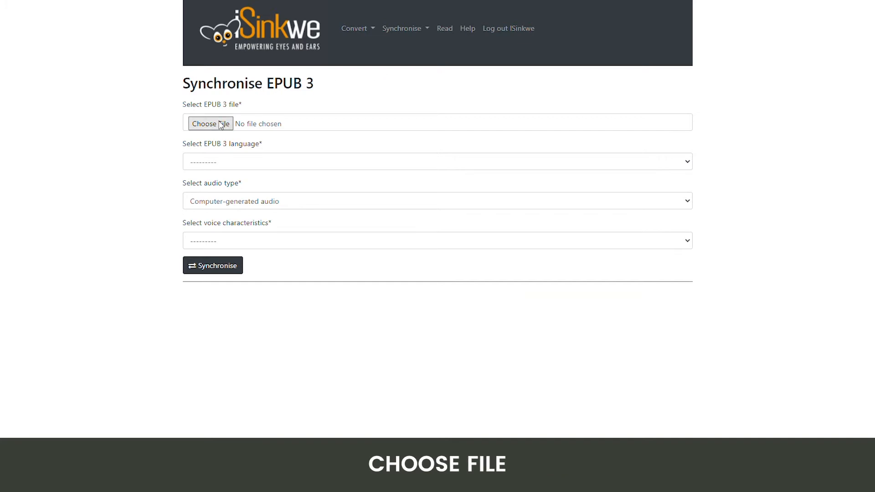
left_click(177, 78)
left_click(364, 175)
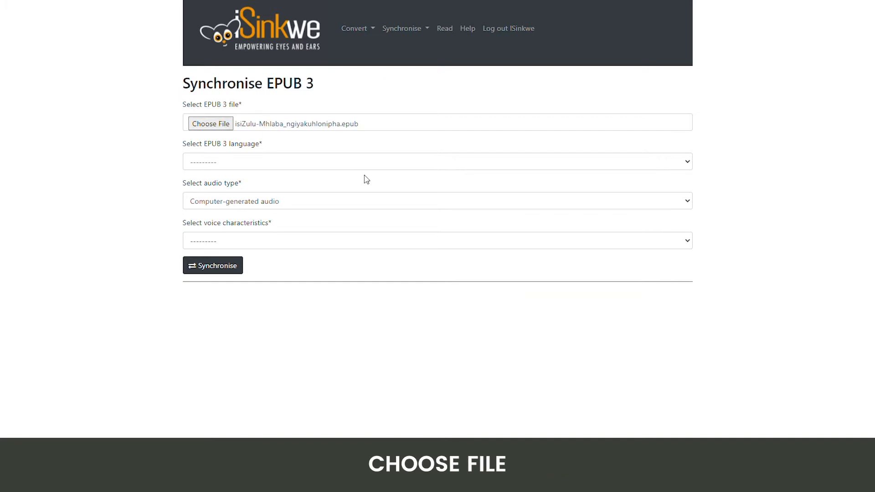
Step: Set the language to isiZulu and the voice to Qfrency voices (male), then synchronise
left_click(225, 165)
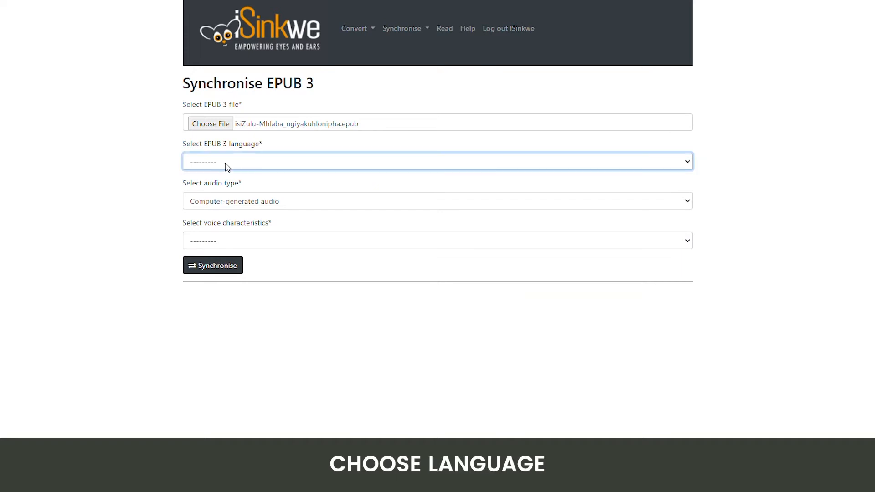
left_click(223, 249)
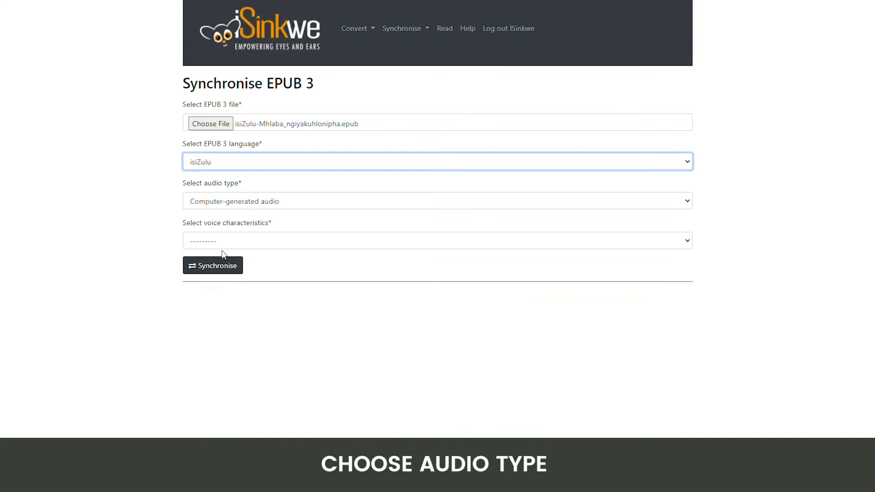
left_click(224, 240)
left_click(232, 268)
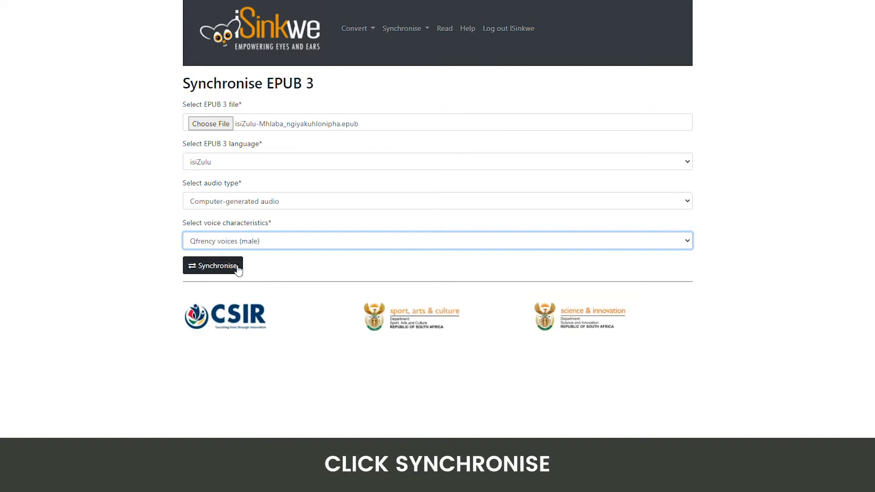
left_click(238, 267)
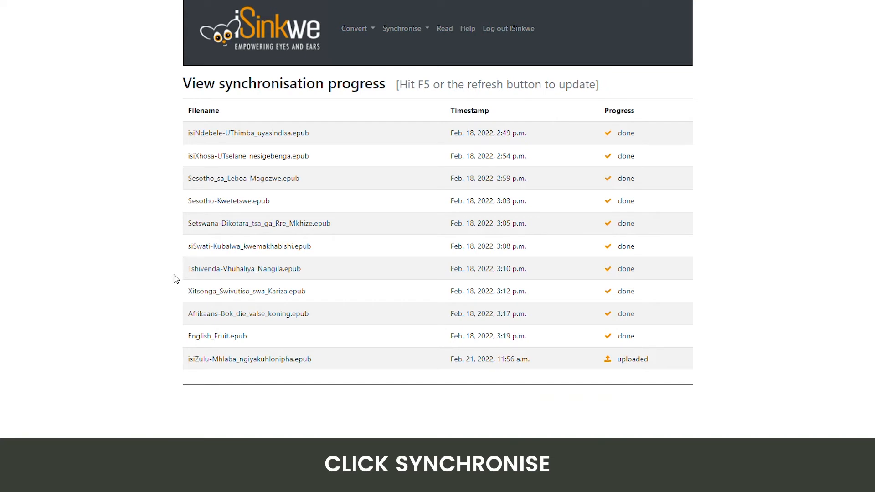
Step: Refresh the synchronisation progress list
key("F5")
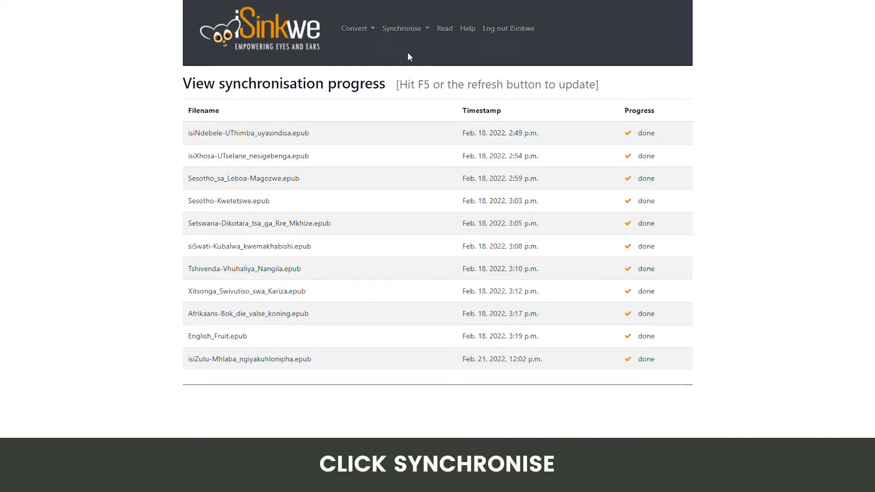
Step: Start a new synchronisation of Alice_in_Wonderland_-_Chapter_1.epub in English with Human-narrated audio
left_click(414, 29)
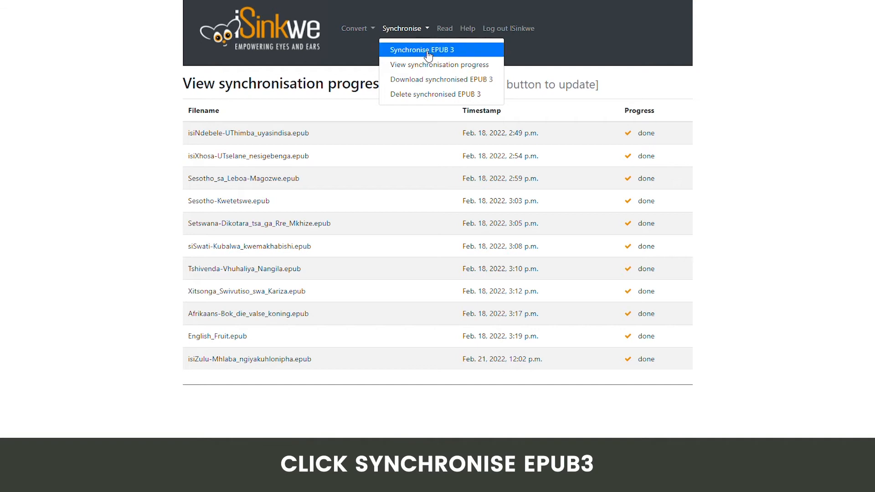
left_click(424, 51)
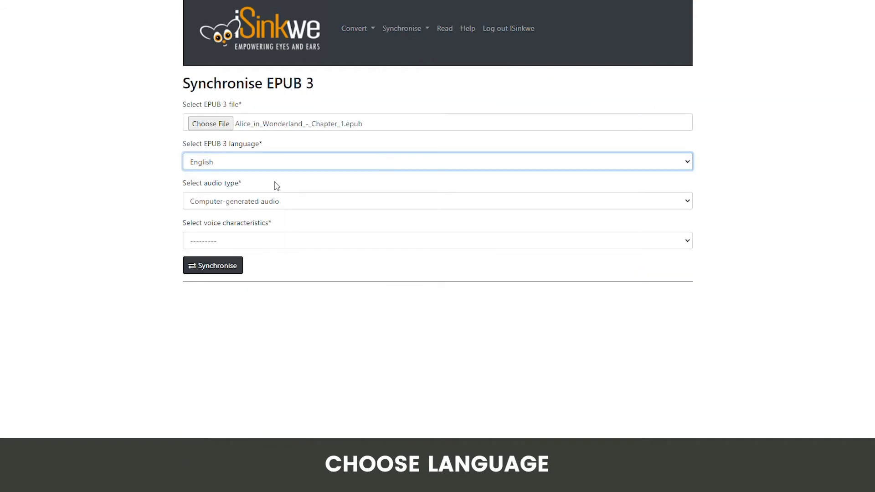
left_click(280, 201)
left_click(271, 222)
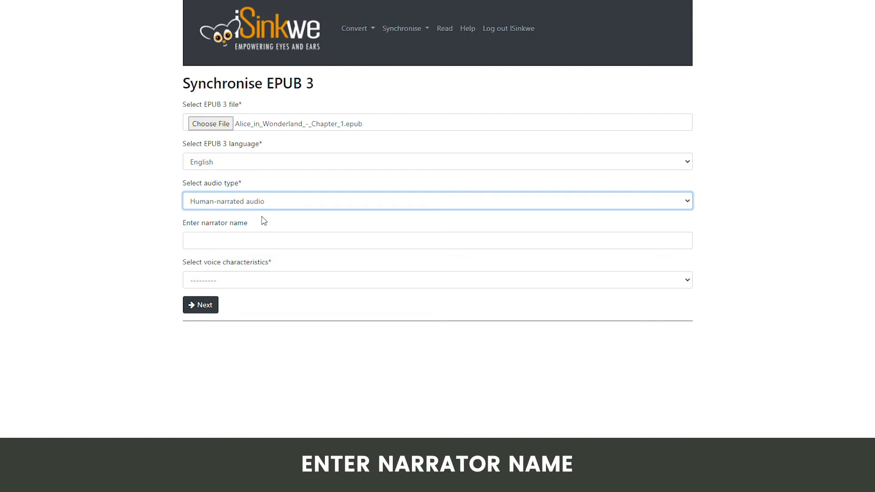
Step: Enter the narrator's name, choose Qfrency voices (male) as voice characteristics, and continue to the next page
left_click(259, 240)
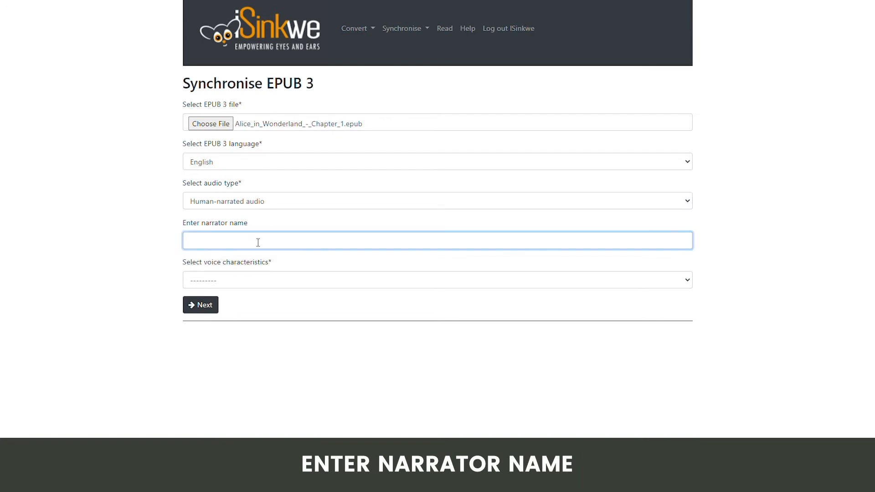
left_click(231, 282)
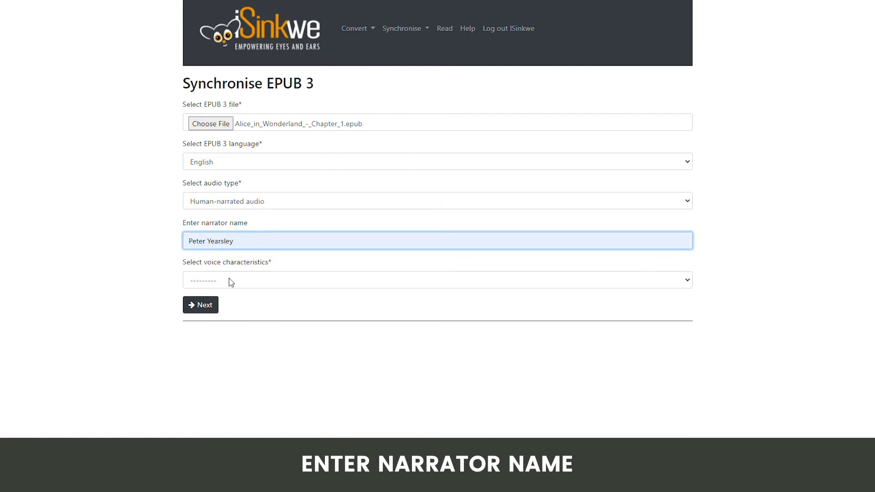
left_click(231, 282)
left_click(237, 306)
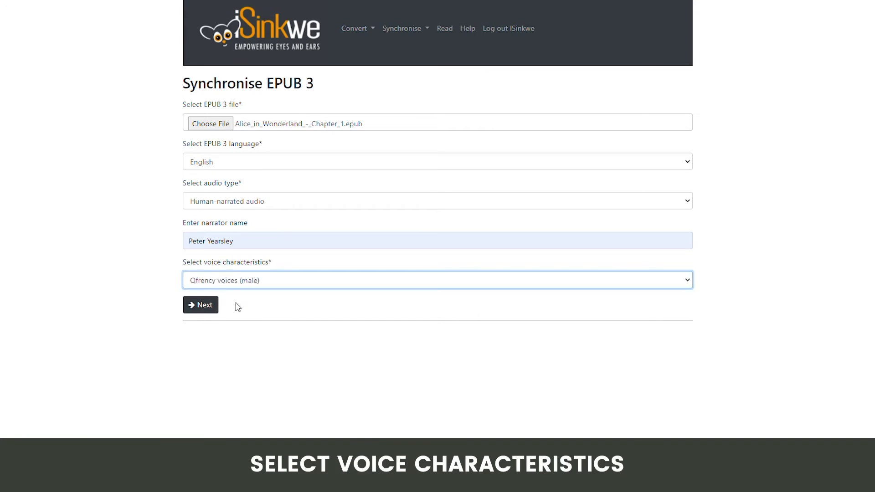
left_click(237, 306)
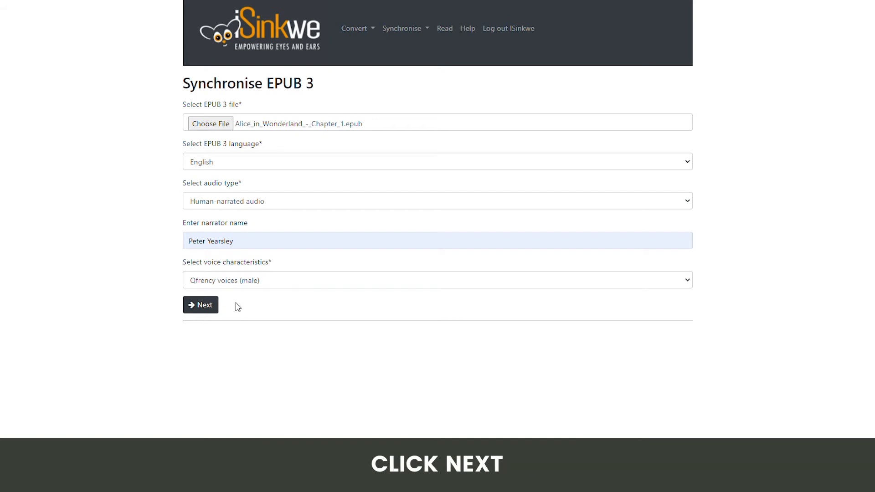
left_click(211, 304)
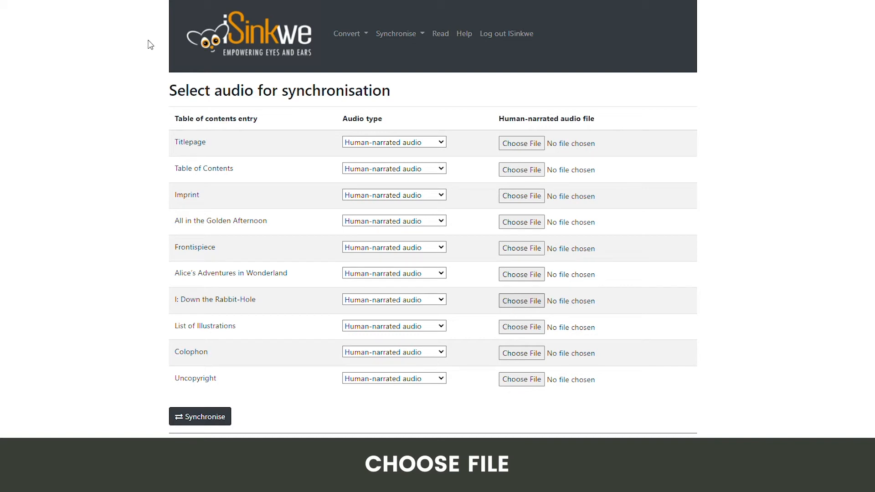
Step: Attach the Chapter 1 MP3 to "I: Down the Rabbit-Hole" and set Imprint to Skip audio
double_click(348, 189)
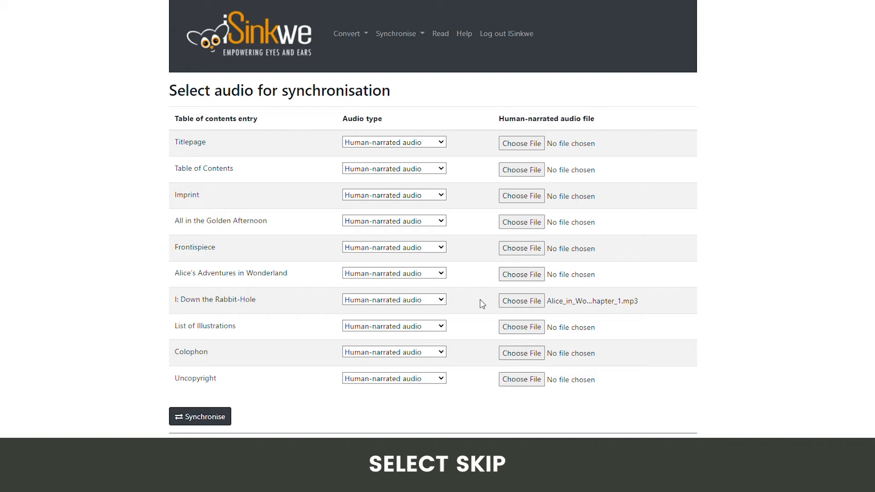
left_click(431, 227)
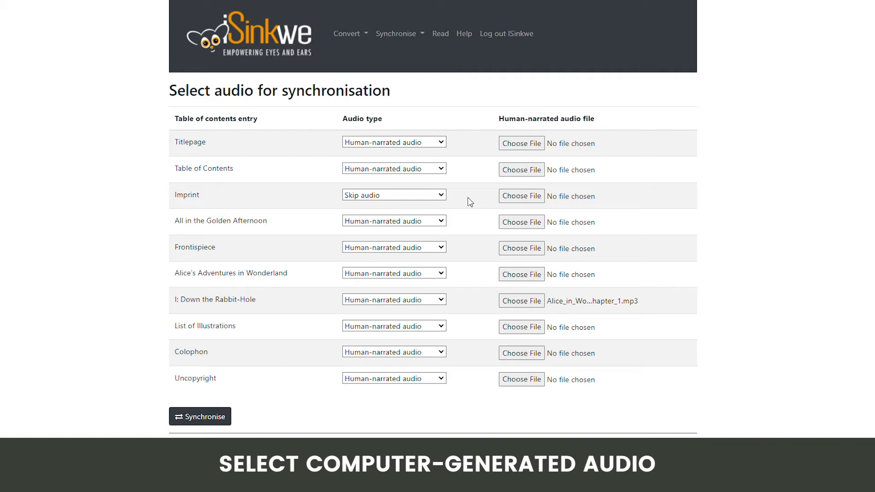
Step: Set "All in the Golden Afternoon" to Computer-generated audio and start the synchronisation
left_click(442, 221)
left_click(437, 247)
left_click(477, 222)
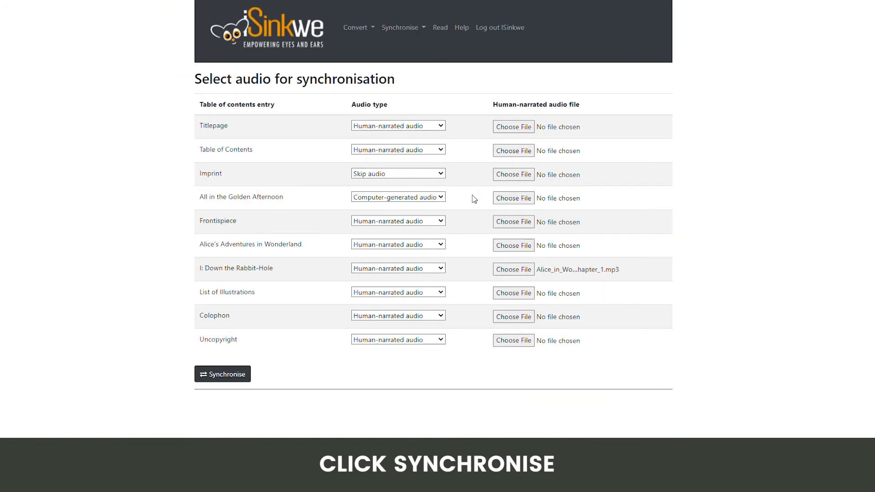
left_click(247, 374)
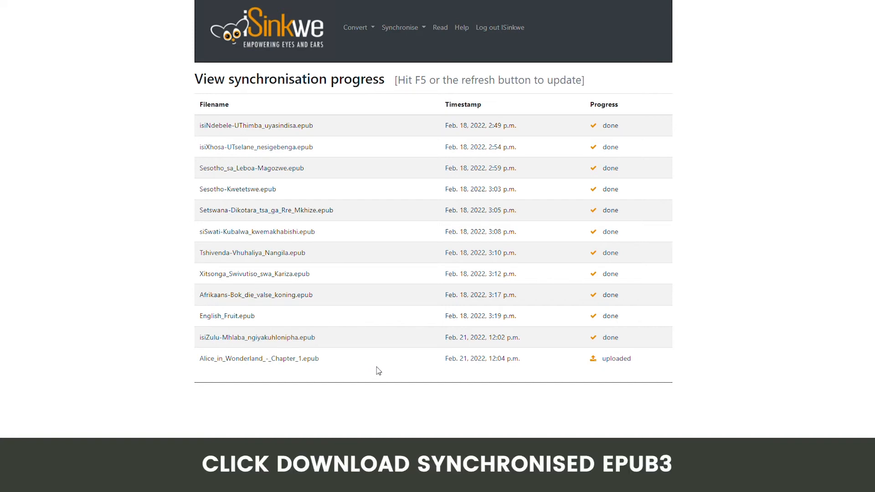
Step: Open the synchronised EPUB 3 downloads and download the isiZulu-Mhlaba_ngiyakuhlonipha EPUB 3
left_click(400, 28)
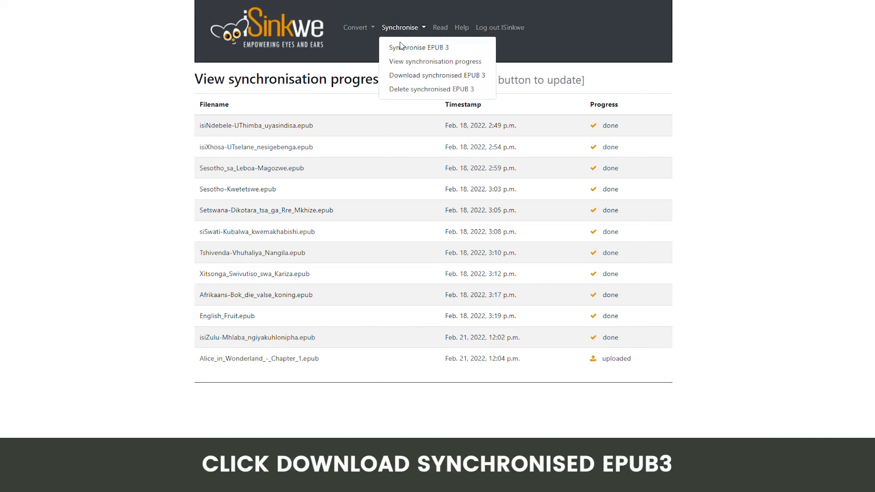
left_click(415, 77)
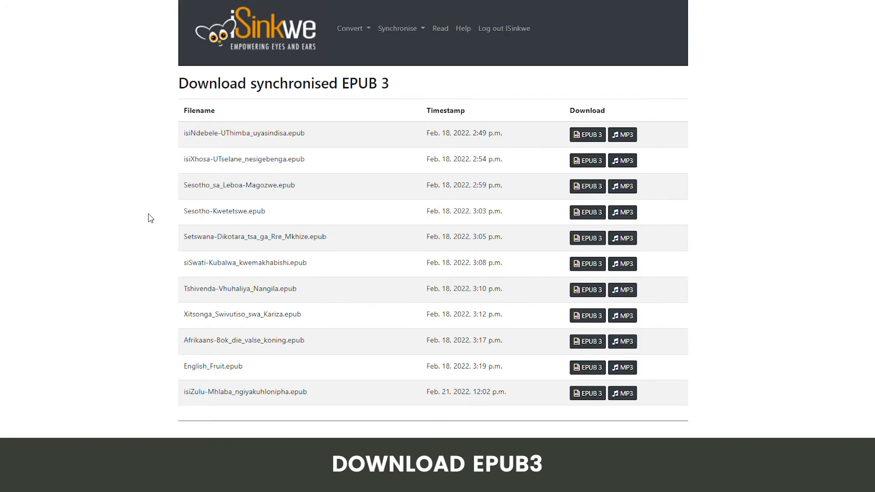
left_click(584, 395)
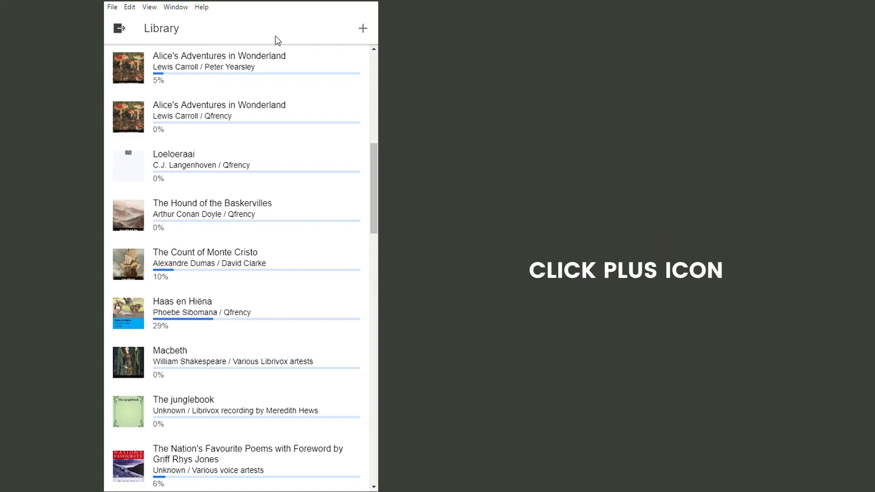
Step: Add a book to the reader's library and open Alice's Adventures in Wonderland for reading
left_click(364, 31)
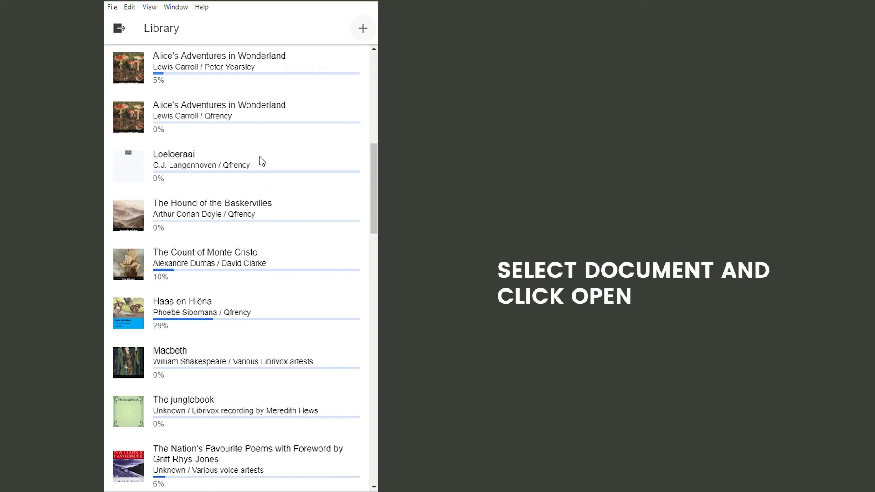
left_click(346, 314)
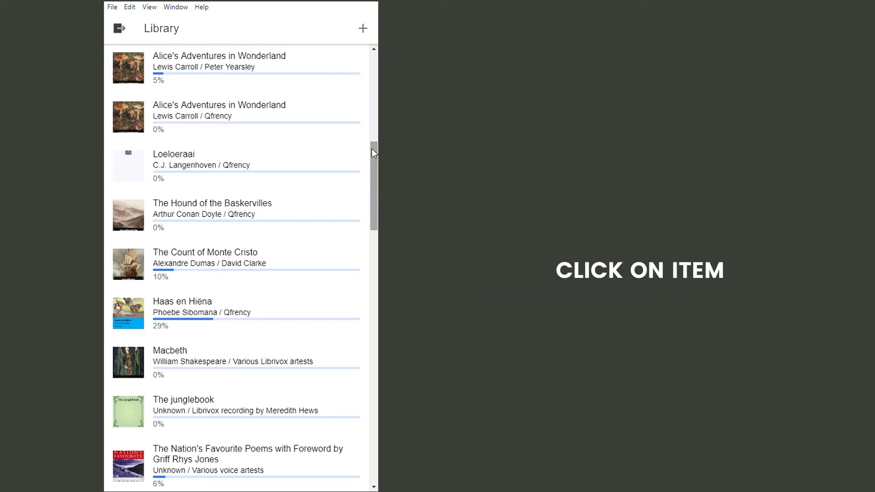
left_click(272, 67)
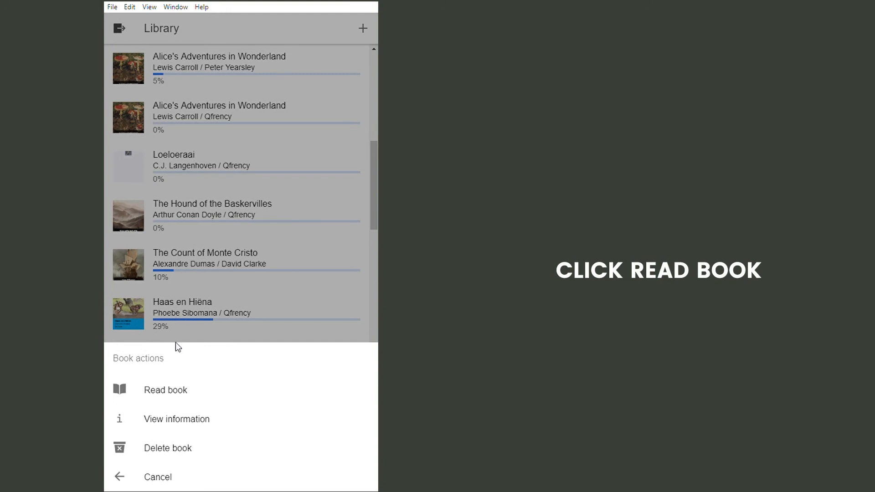
left_click(159, 388)
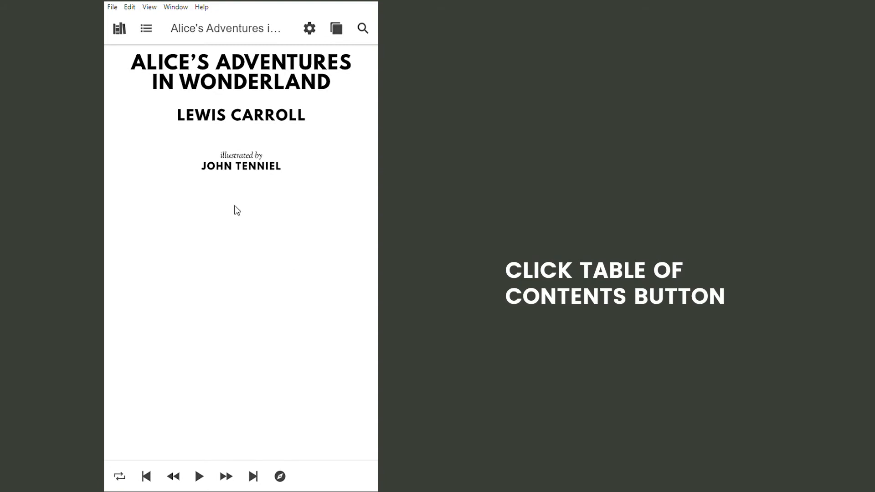
Step: Browse the book's table of contents, landmarks and page list
left_click(146, 28)
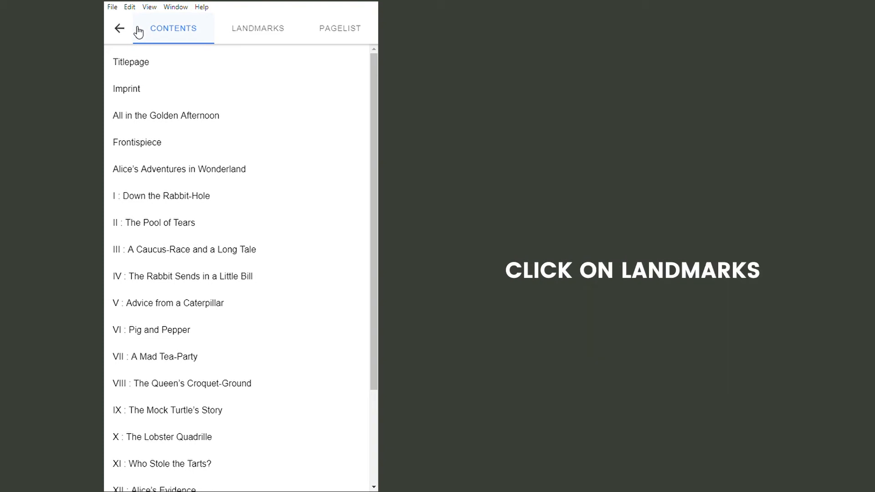
left_click(300, 33)
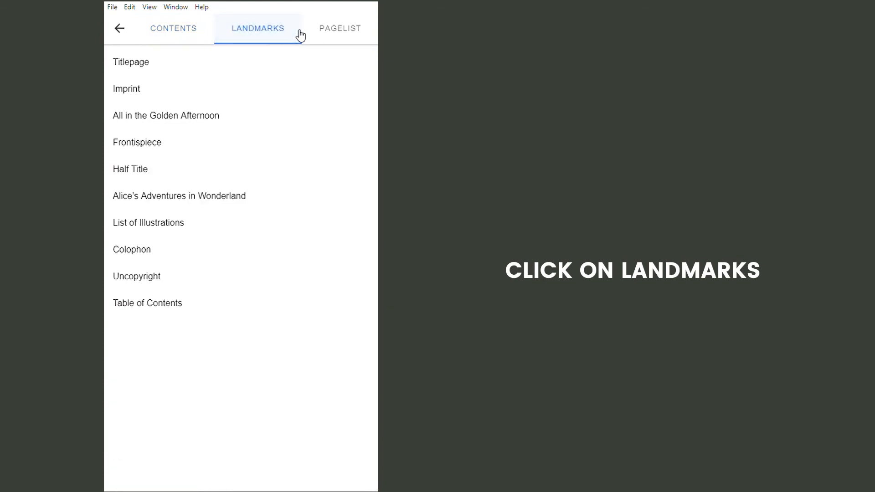
left_click(373, 37)
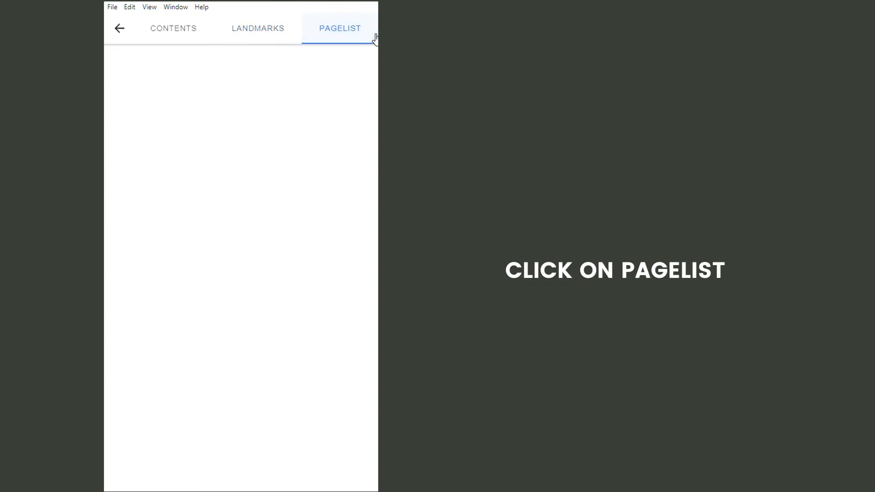
Step: Open chapter IX, The Mock Turtle's Story, from the book's table of contents
left_click(208, 35)
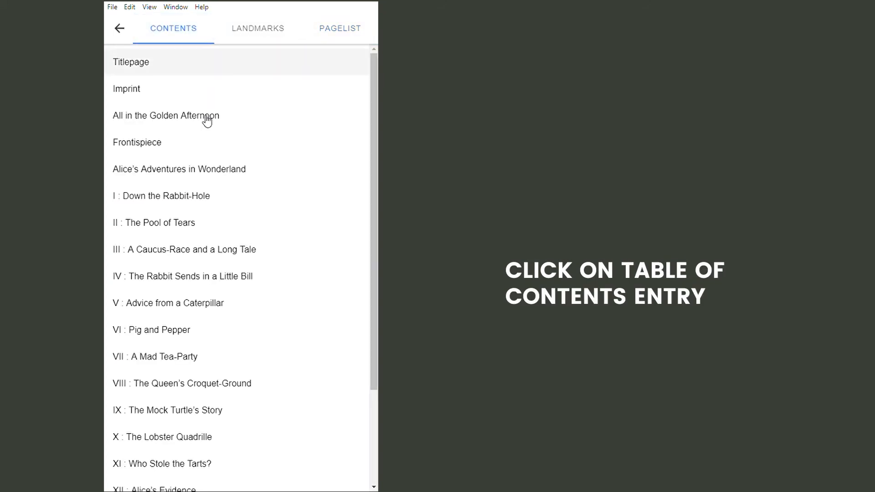
left_click(211, 418)
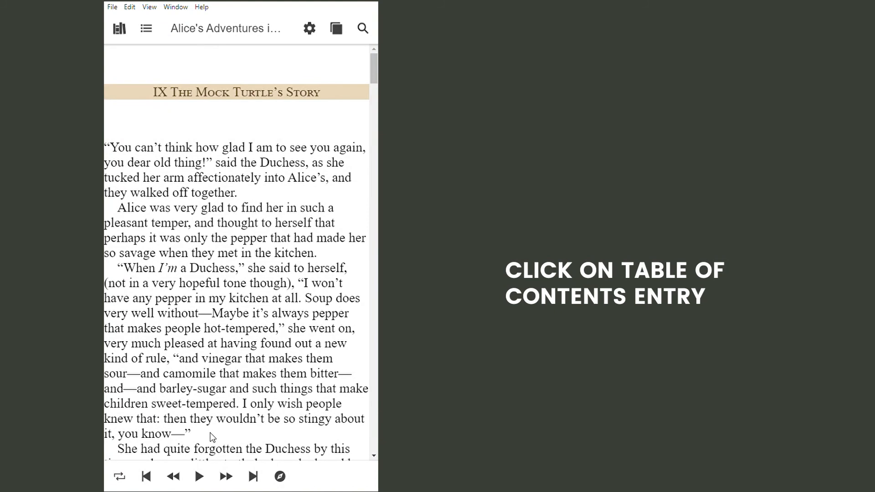
Step: Change the reader's font face and the word highlighting colour in the text settings
left_click(313, 29)
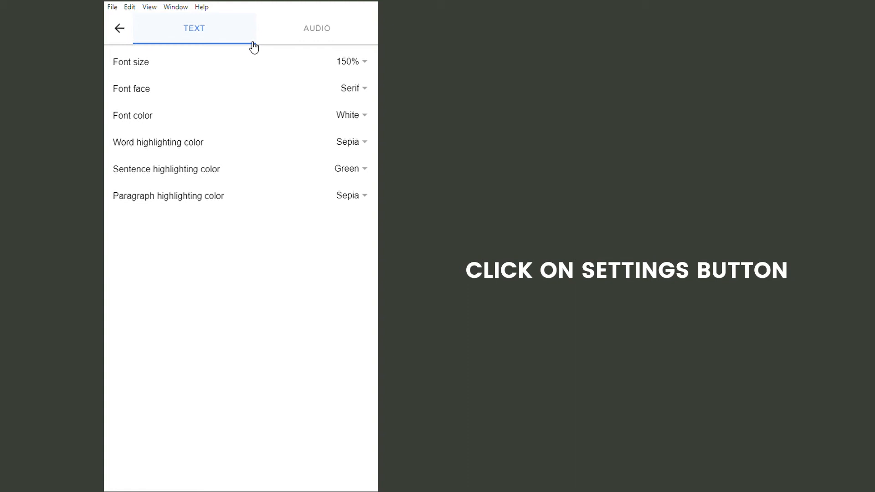
left_click(359, 90)
left_click(229, 273)
left_click(301, 352)
left_click(364, 143)
left_click(213, 268)
left_click(302, 353)
Step: Set the audio scrolling mode to Automatic and return to the book
left_click(300, 36)
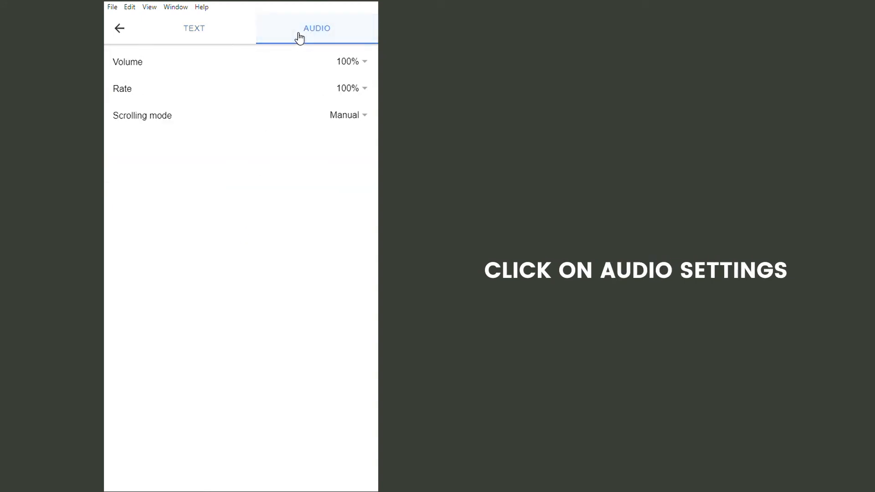
left_click(360, 116)
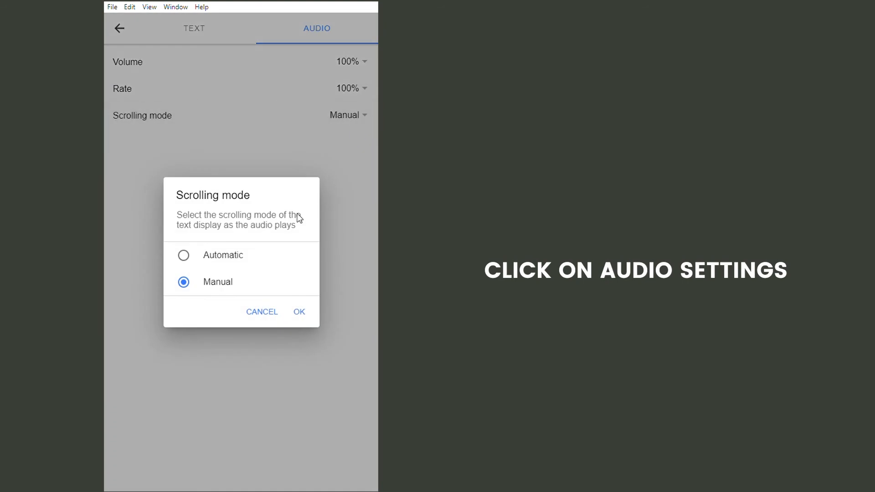
left_click(241, 257)
left_click(299, 312)
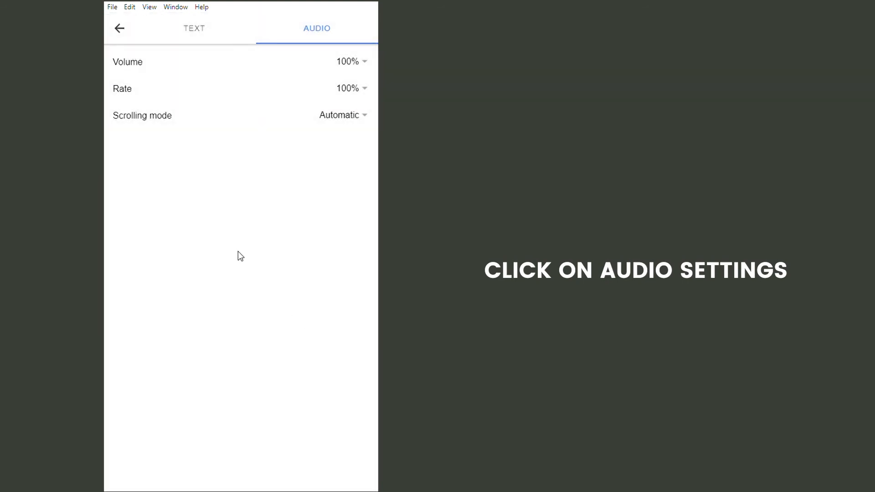
left_click(121, 29)
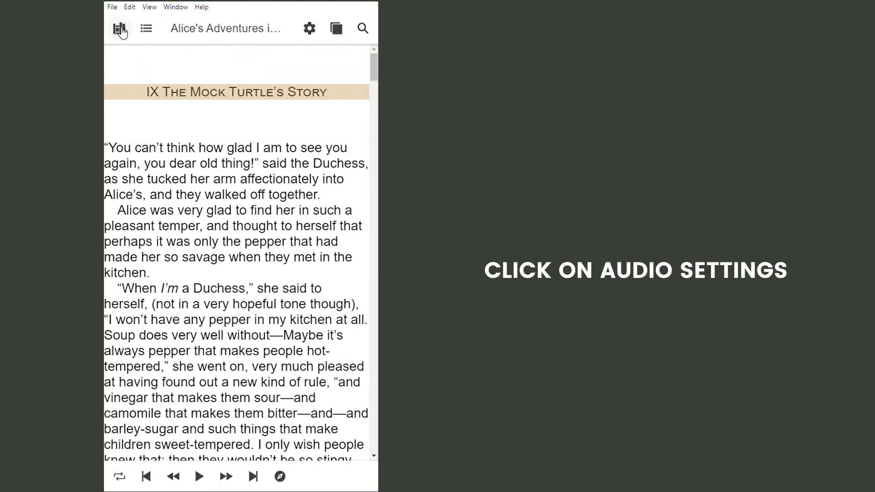
Step: Switch the audio navigation to sentence level while reading the chapter
double_click(118, 52)
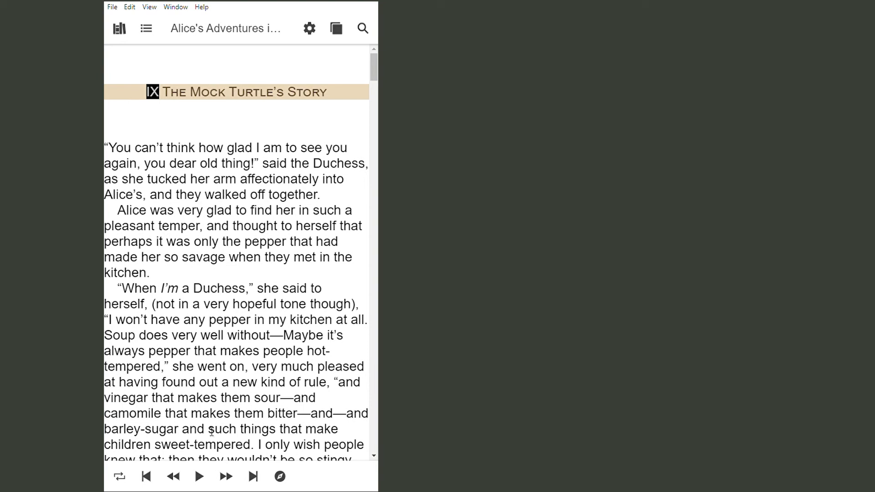
scroll(326, 445, "down", 5)
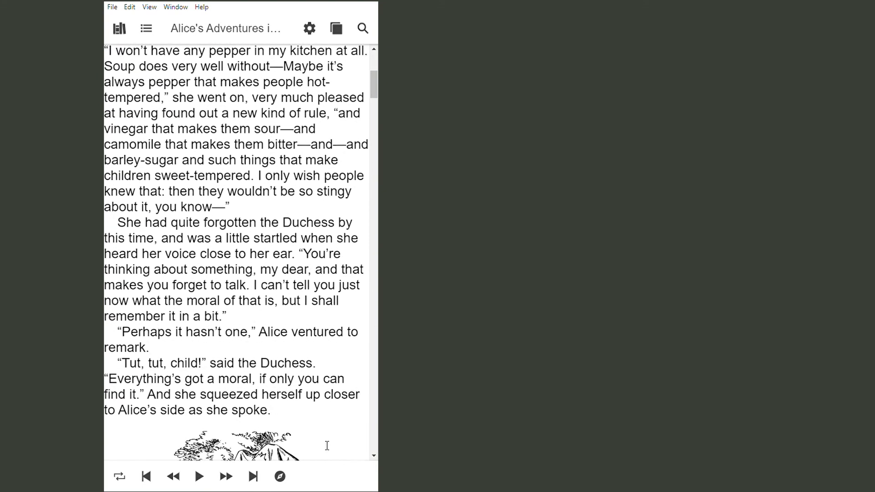
scroll(326, 445, "down", 2)
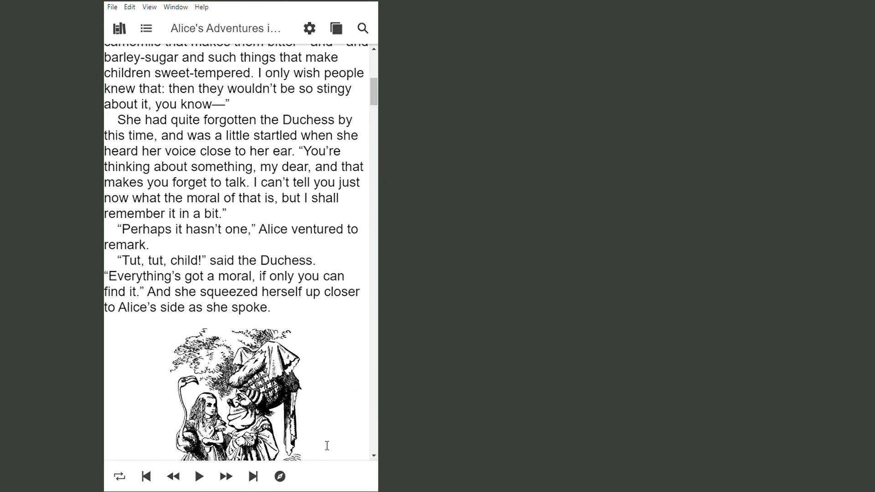
left_click(282, 477)
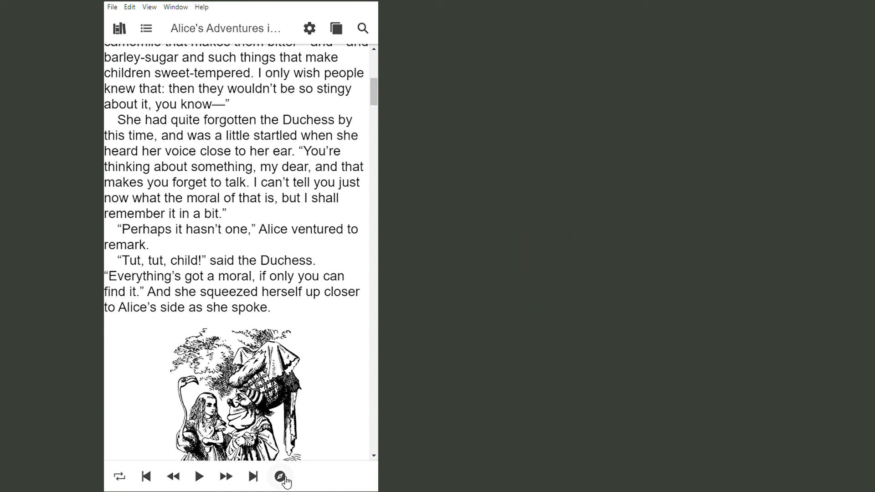
Step: Play the synchronised audio from the sentence "Perhaps it hasn't one," pausing and resuming playback
left_click(148, 235)
left_click(201, 476)
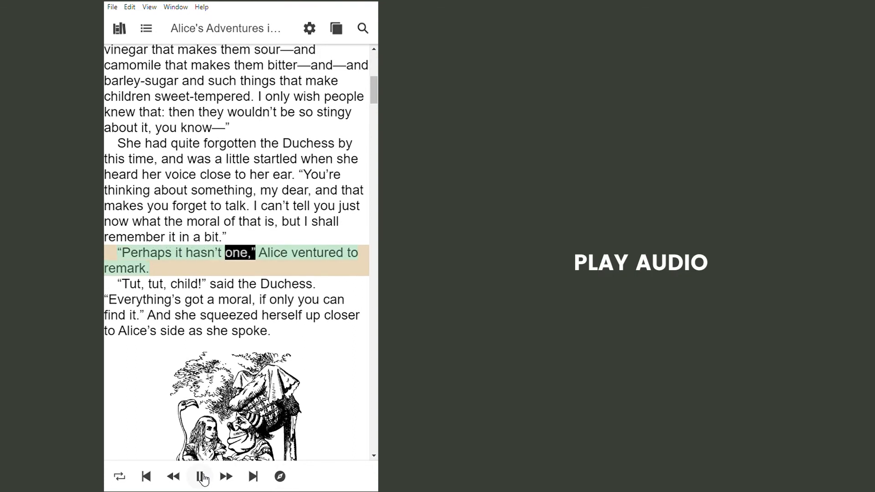
left_click(201, 476)
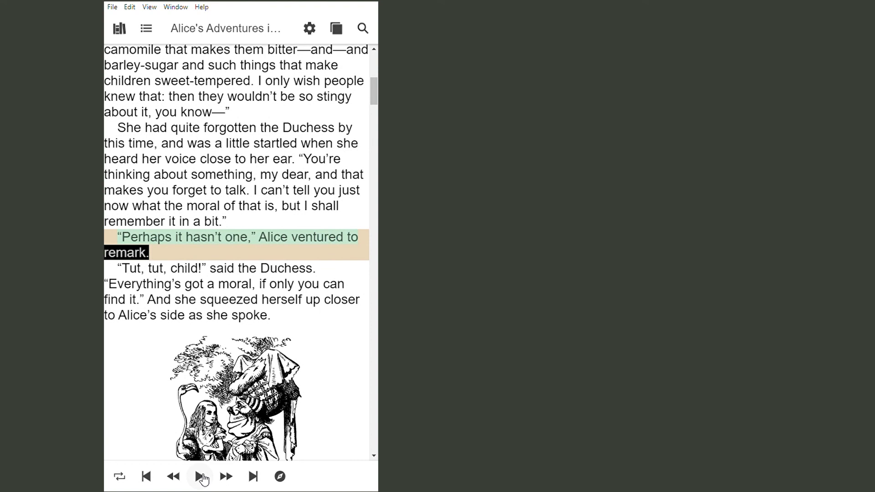
left_click(202, 477)
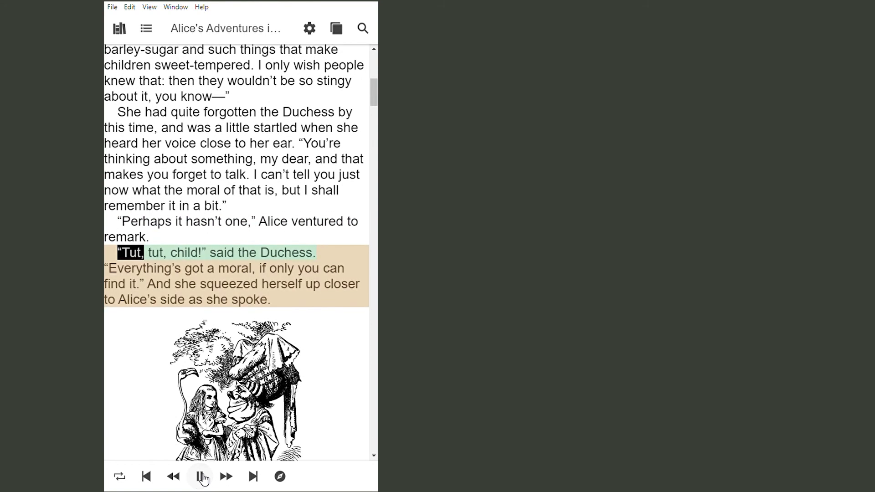
left_click(201, 477)
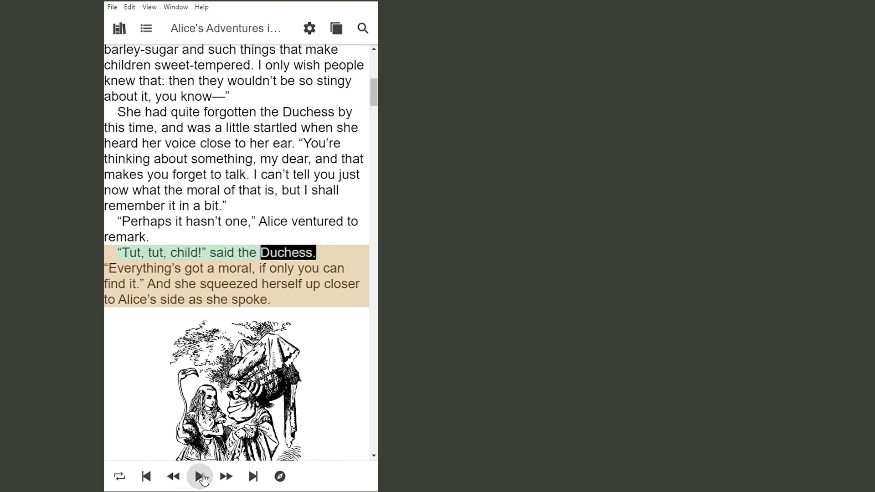